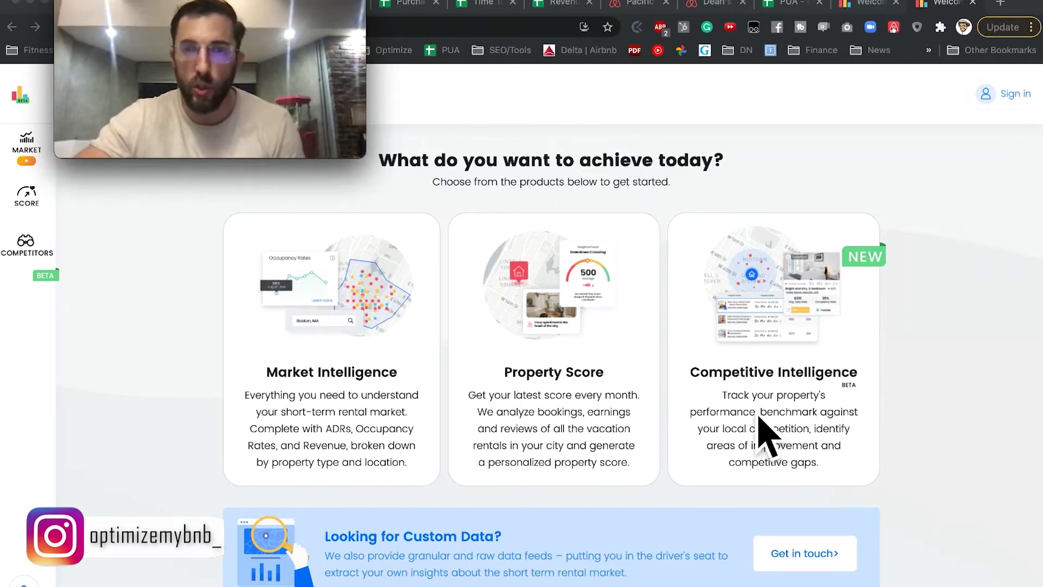
Step: Sign in to the account and open the Medellin, Antioquia, Colombia market in Market Intelligence
{"action": "left_click", "coordinate": [1032, 106]}
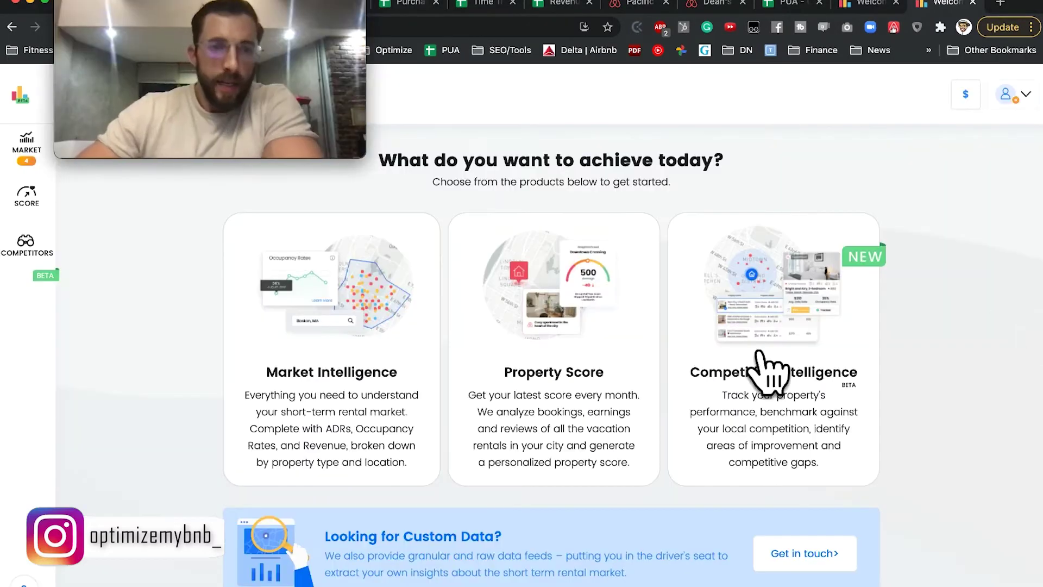
{"action": "left_click", "coordinate": [367, 420]}
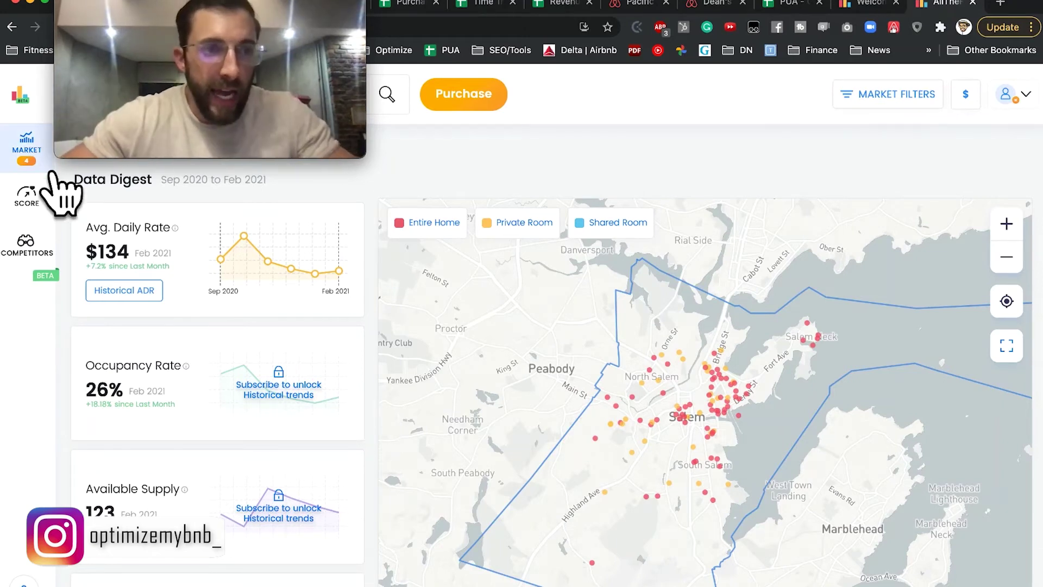
{"action": "mouse_move", "coordinate": [54, 166]}
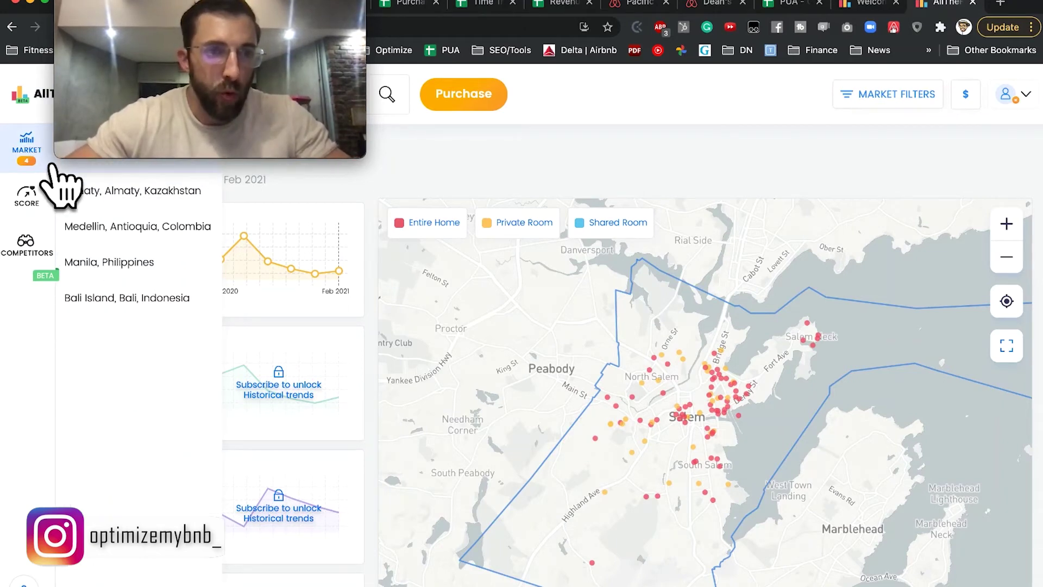
{"action": "left_click", "coordinate": [187, 239]}
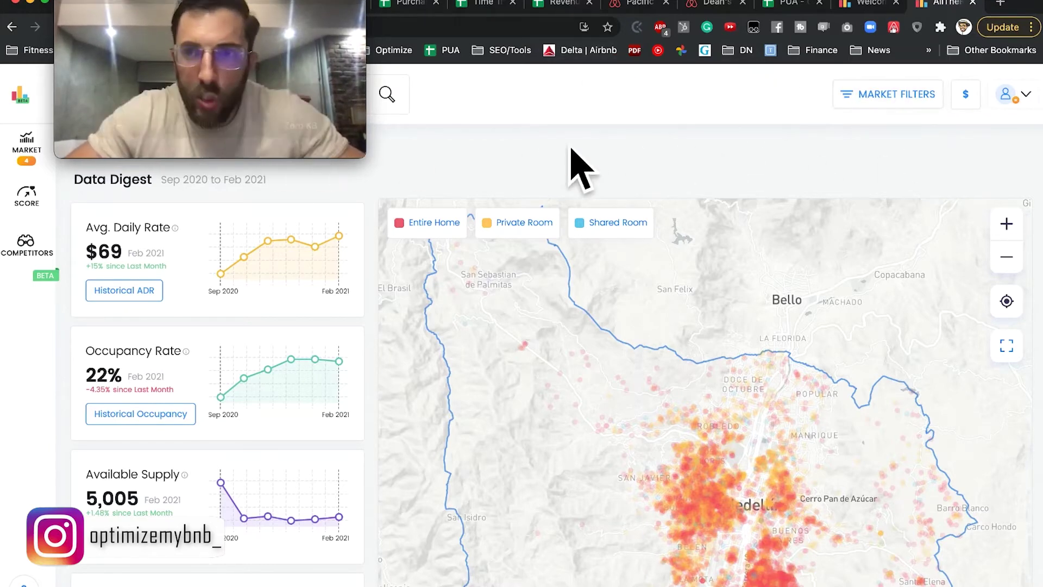
Step: Filter the Medellin market to entire homes of the Studio and 1 bedroom types, and close the market filters
{"action": "left_click", "coordinate": [915, 106]}
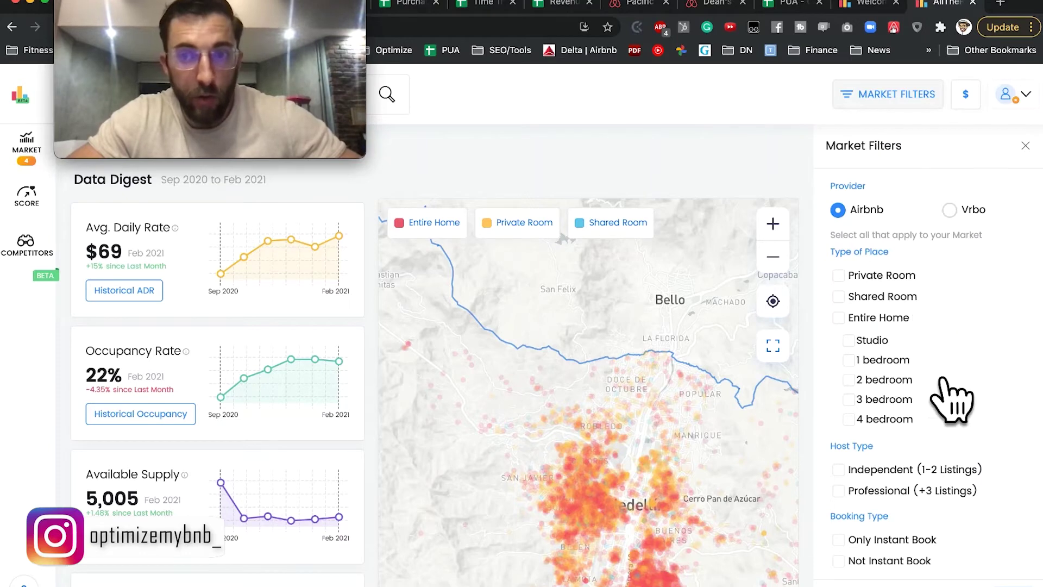
{"action": "scroll", "coordinate": [946, 380], "scroll_direction": "down", "scroll_amount": 1}
{"action": "scroll", "coordinate": [973, 303], "scroll_direction": "down", "scroll_amount": 3}
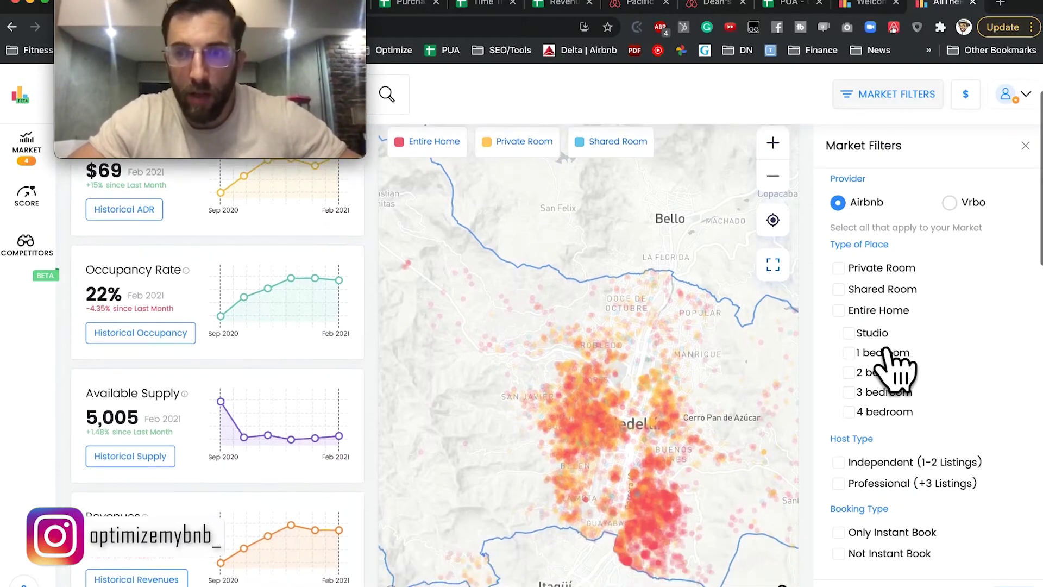
{"action": "left_click", "coordinate": [878, 354]}
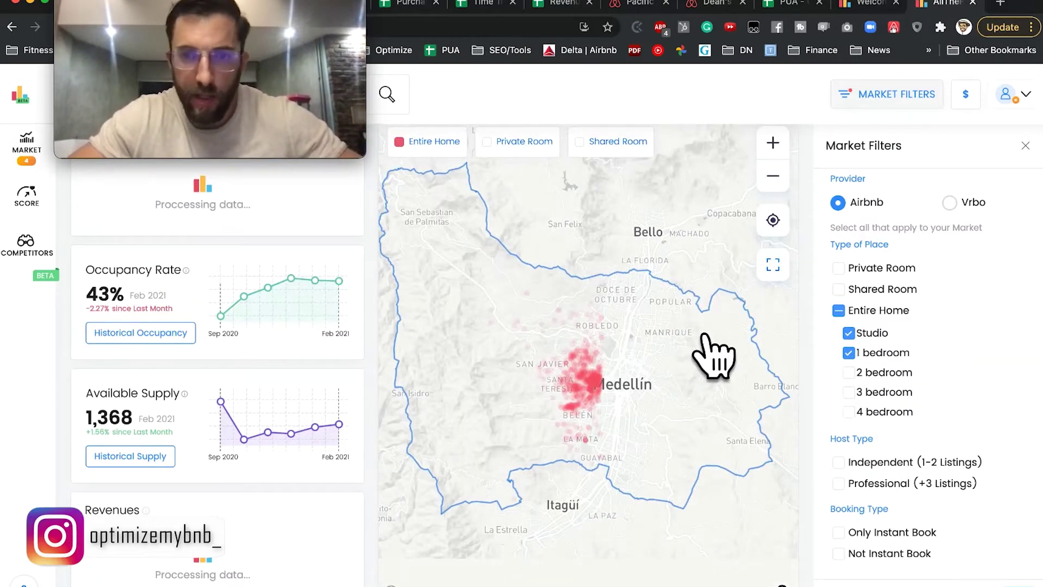
{"action": "left_click", "coordinate": [679, 370]}
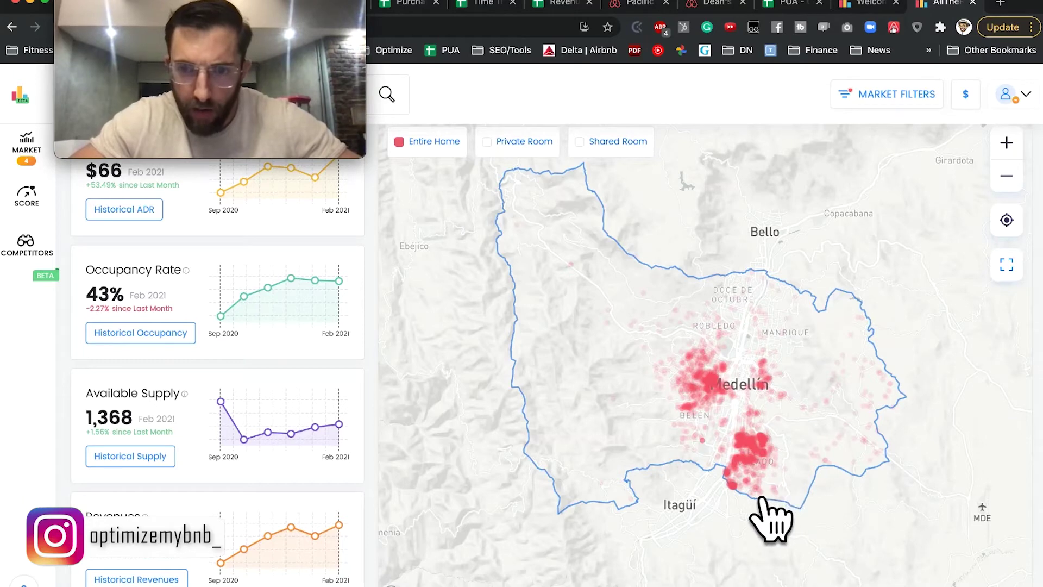
Step: Examine the Data Digest's average daily rate, occupancy rate, available supply and revenues for the filtered Medellin market
{"action": "scroll", "coordinate": [266, 322], "scroll_direction": "up", "scroll_amount": 1}
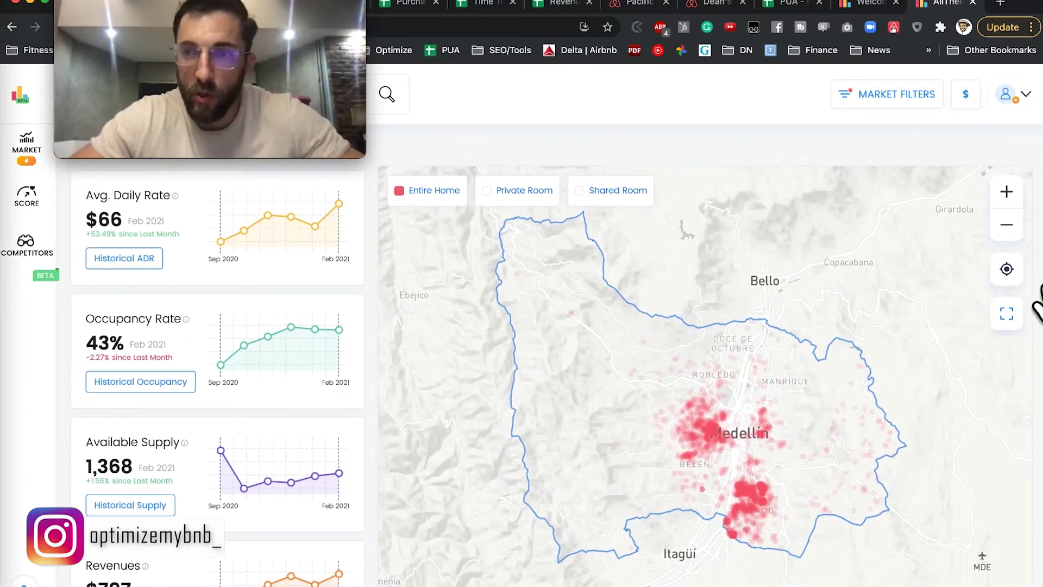
{"action": "scroll", "coordinate": [277, 293], "scroll_direction": "up", "scroll_amount": 1}
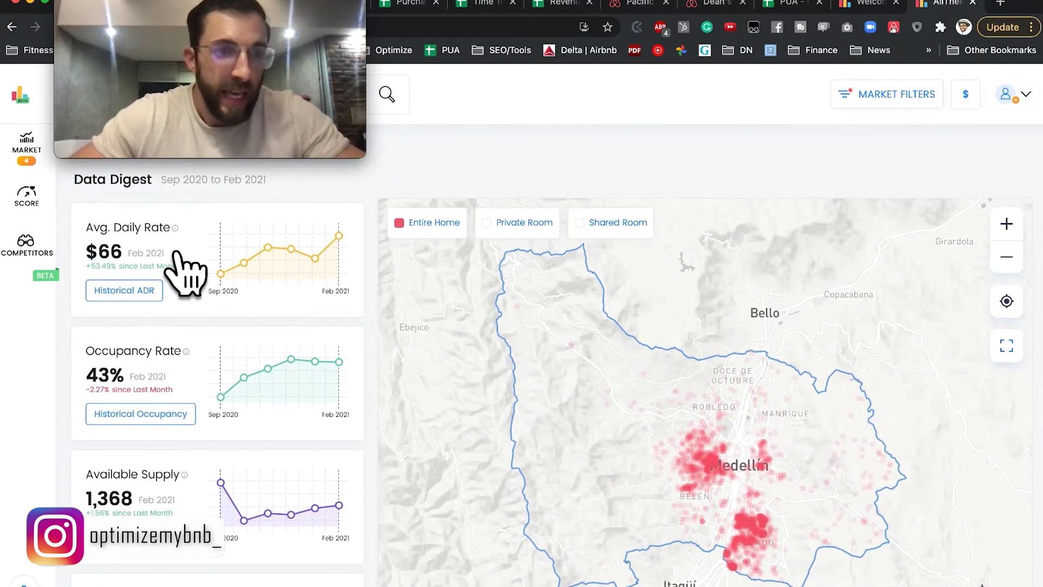
{"action": "mouse_move", "coordinate": [138, 253]}
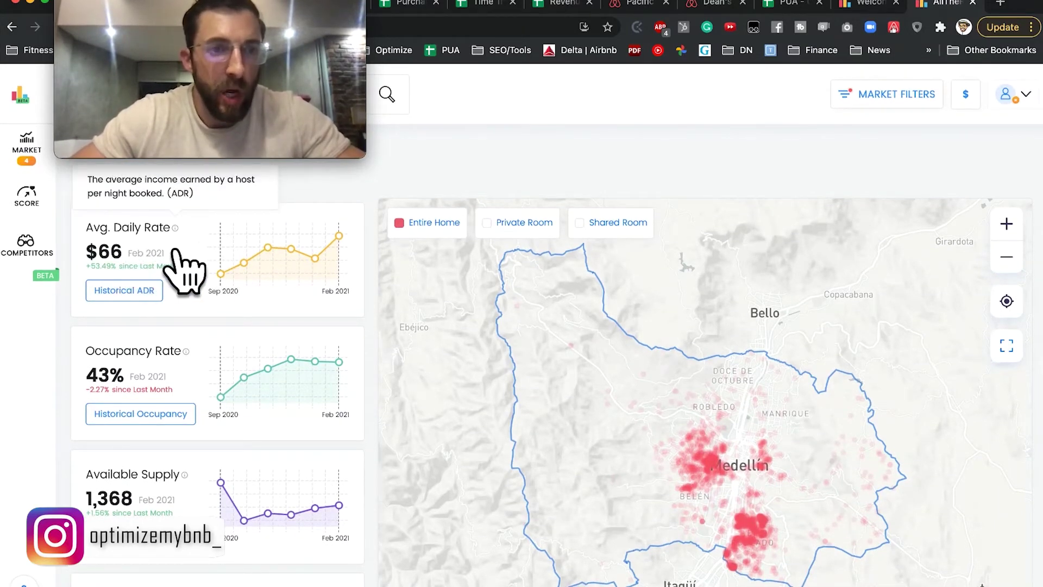
{"action": "mouse_move", "coordinate": [194, 385]}
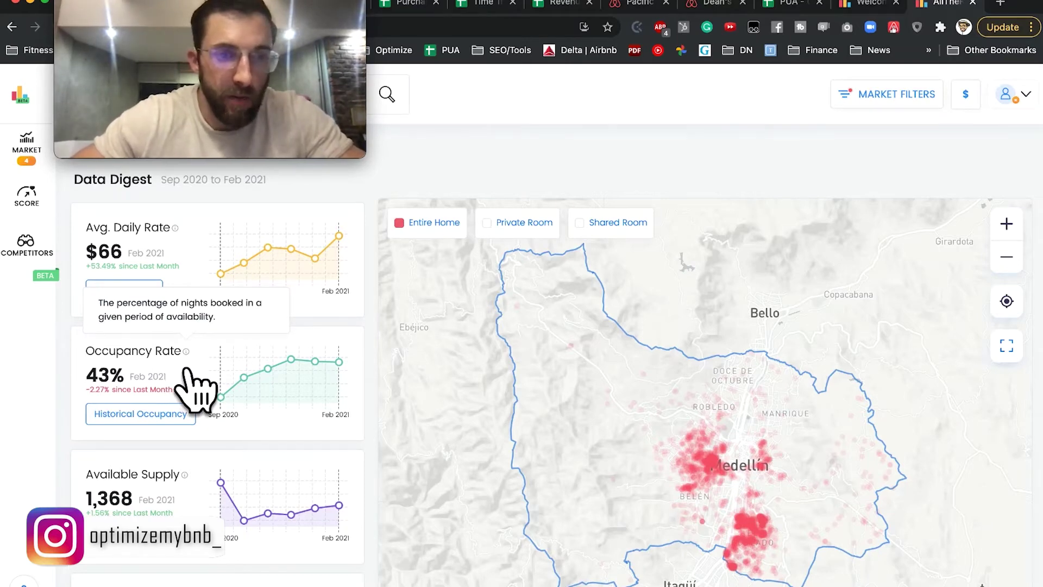
{"action": "left_click", "coordinate": [163, 416]}
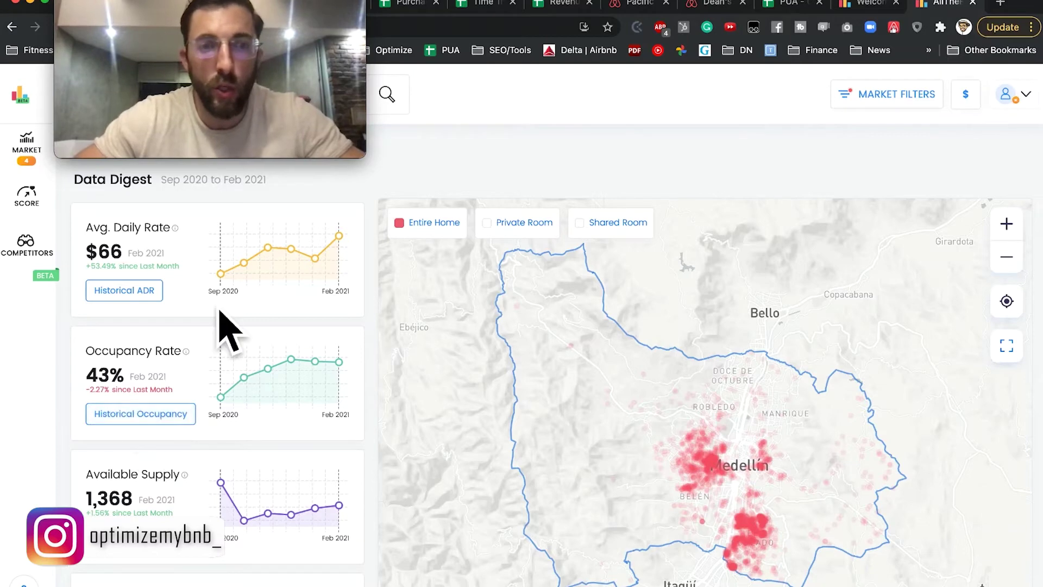
{"action": "scroll", "coordinate": [245, 310], "scroll_direction": "down", "scroll_amount": 1}
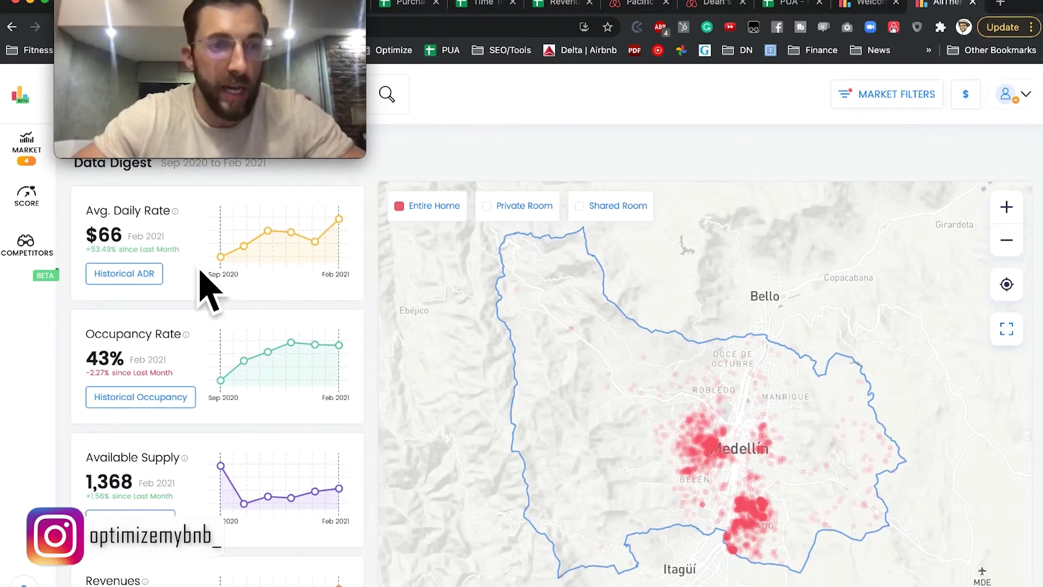
{"action": "scroll", "coordinate": [217, 263], "scroll_direction": "down", "scroll_amount": 5}
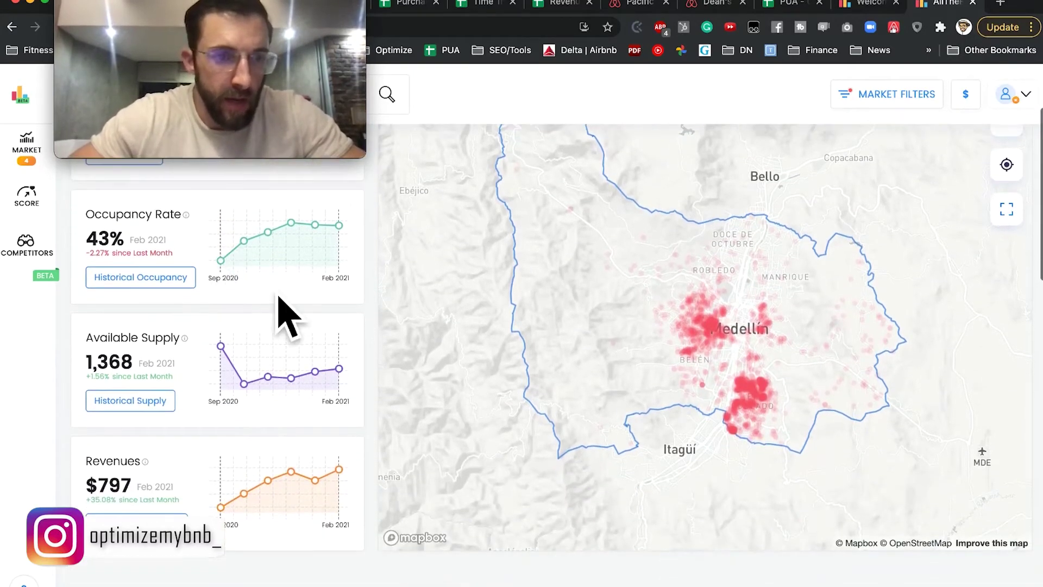
{"action": "scroll", "coordinate": [299, 280], "scroll_direction": "down", "scroll_amount": 3}
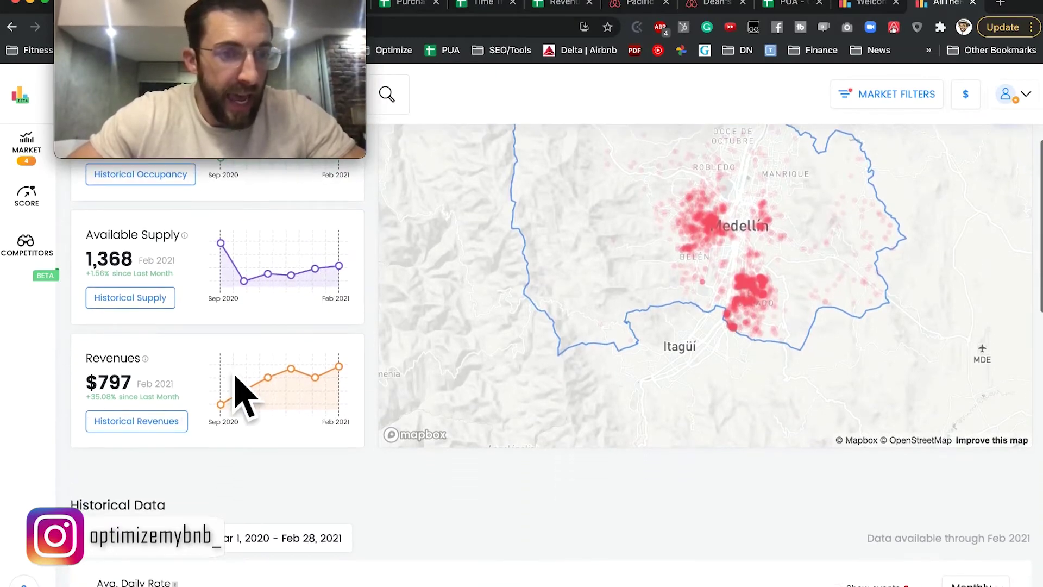
{"action": "scroll", "coordinate": [191, 497], "scroll_direction": "down", "scroll_amount": 3}
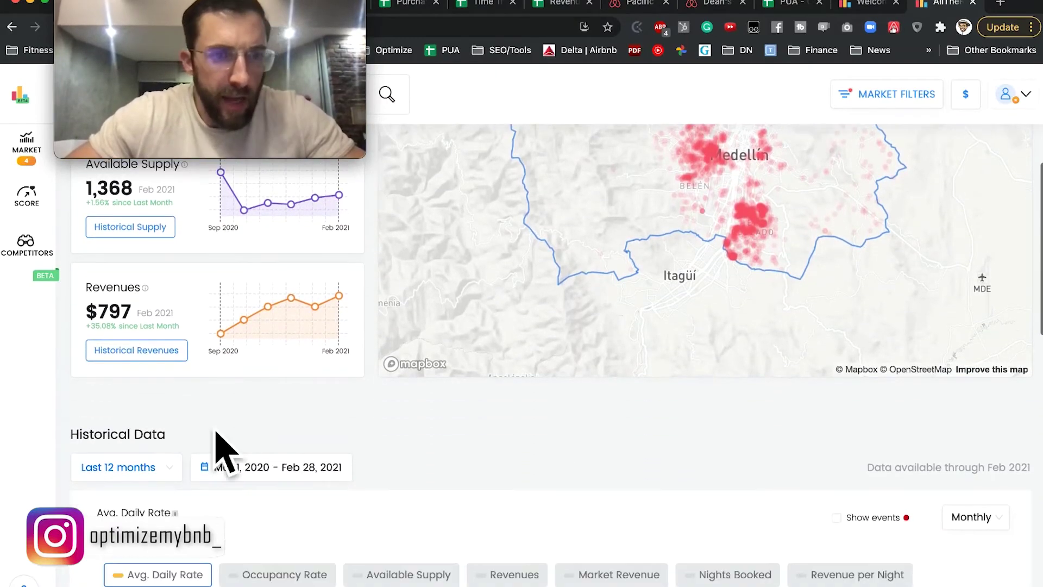
Step: Open the historical revenues chart and replace its Revenues metric with Avg. Daily Rate
{"action": "left_click", "coordinate": [133, 372]}
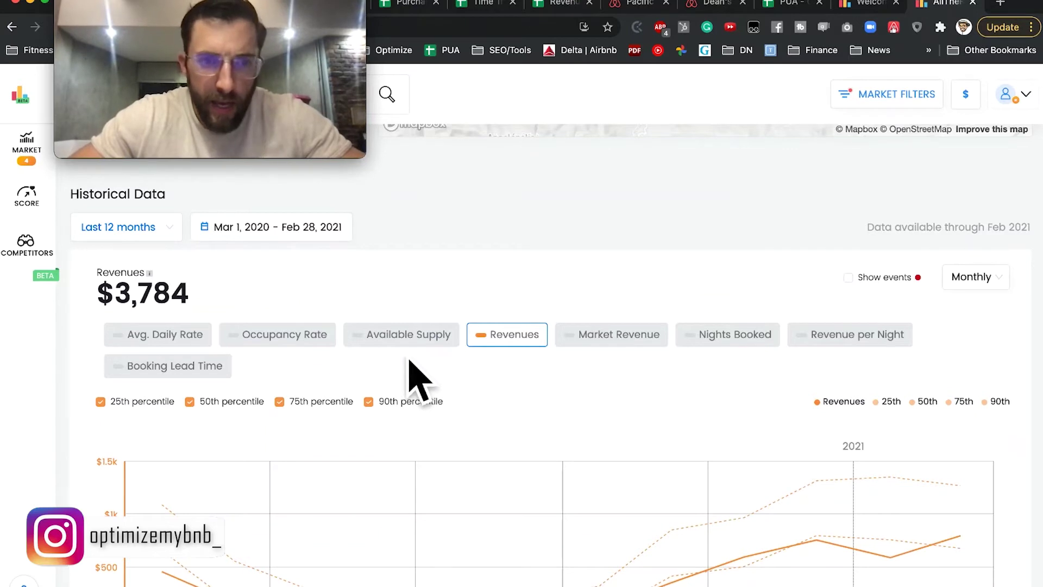
{"action": "left_click", "coordinate": [508, 338]}
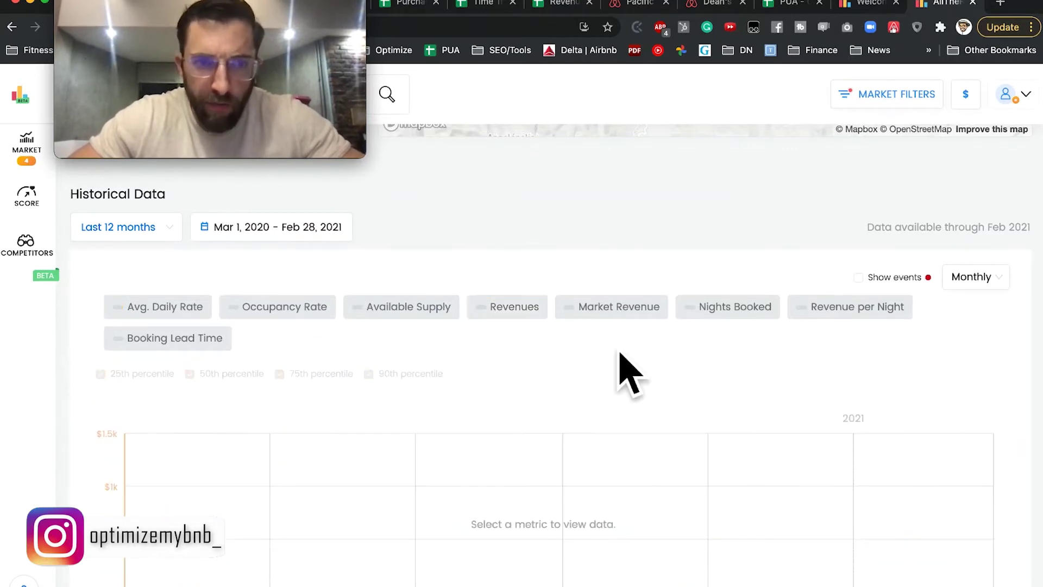
{"action": "left_click", "coordinate": [133, 309]}
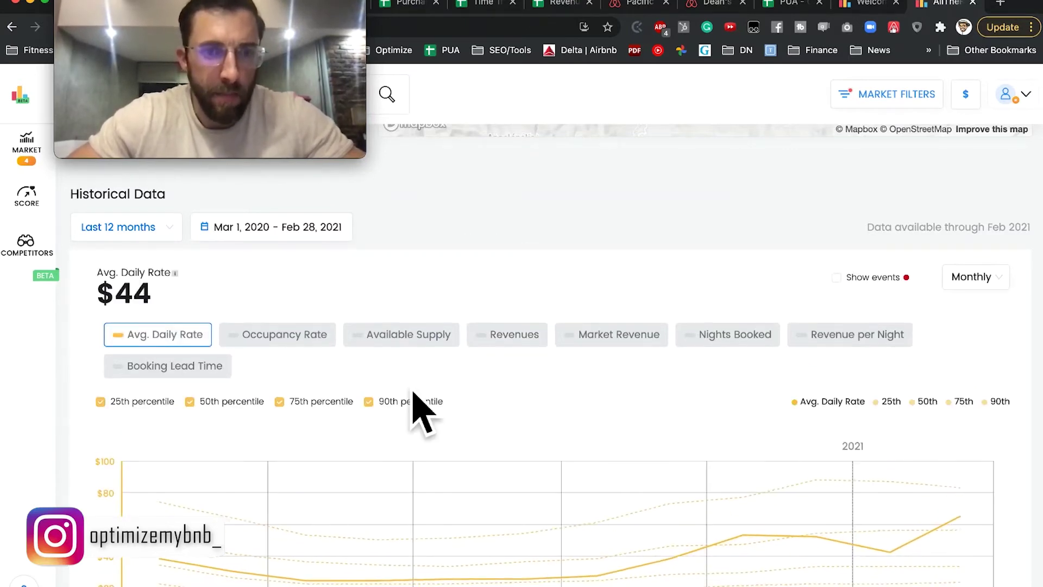
Step: Hide the 25th, 50th and 75th percentile lines in the average daily rate chart, keeping only the 90th percentile
{"action": "left_click", "coordinate": [306, 403]}
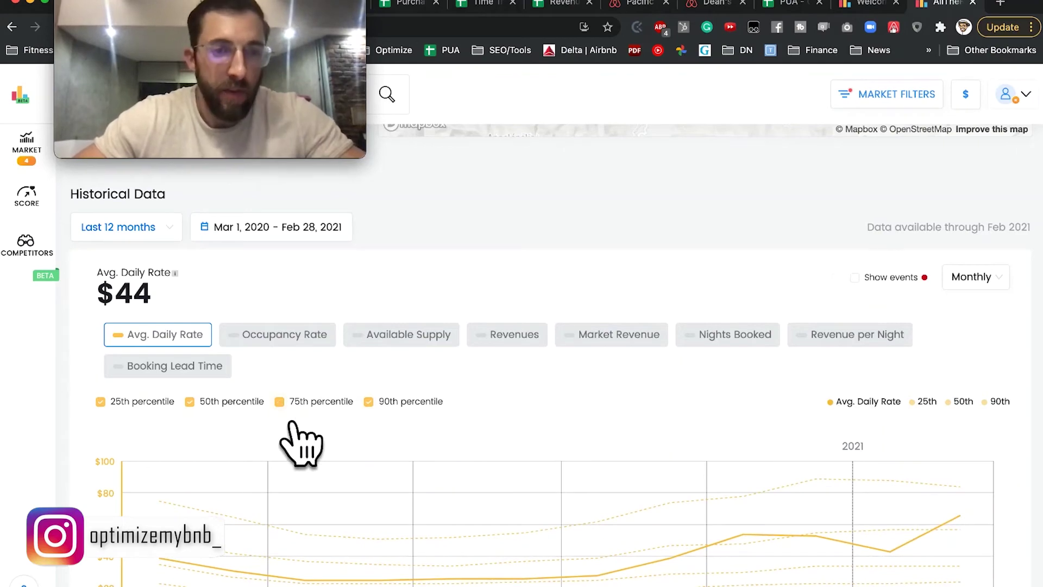
{"action": "left_click", "coordinate": [213, 419]}
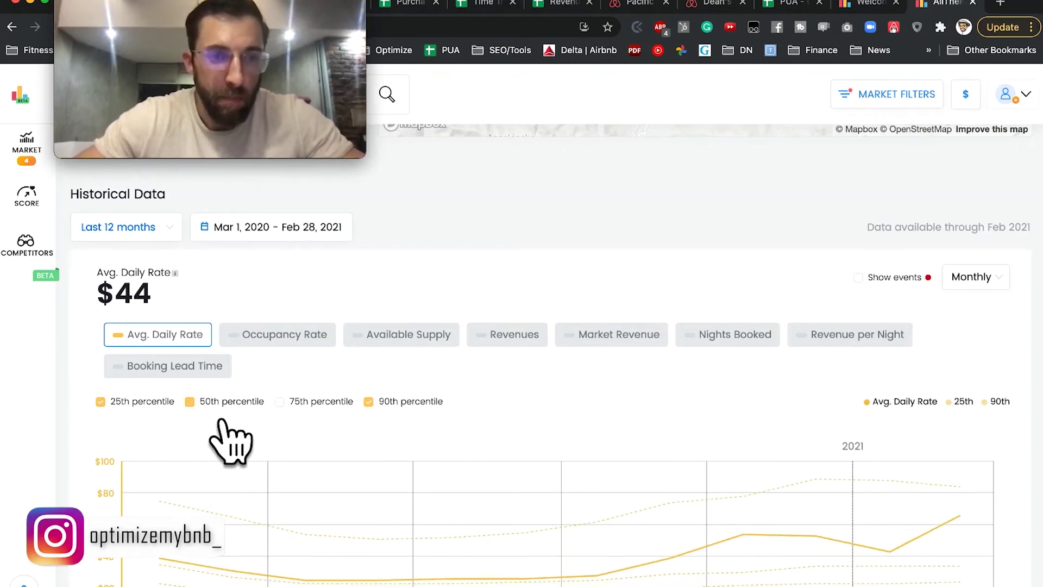
{"action": "left_click", "coordinate": [132, 422]}
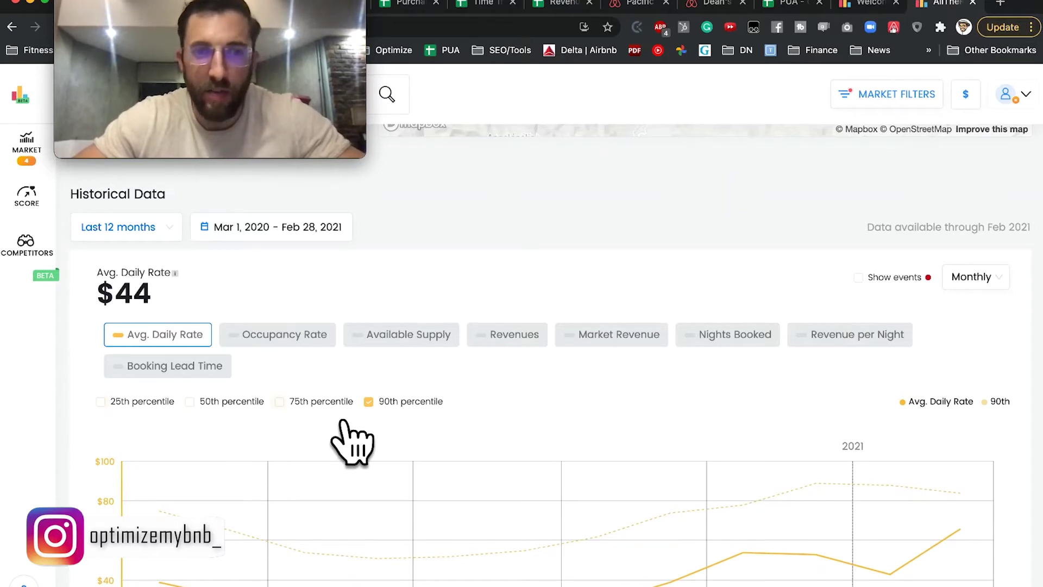
Step: Compare Market Revenue with Avg. Daily Rate and Revenue per Night in the historical chart, leaving only Revenue per Night selected
{"action": "scroll", "coordinate": [538, 416], "scroll_direction": "down", "scroll_amount": 1}
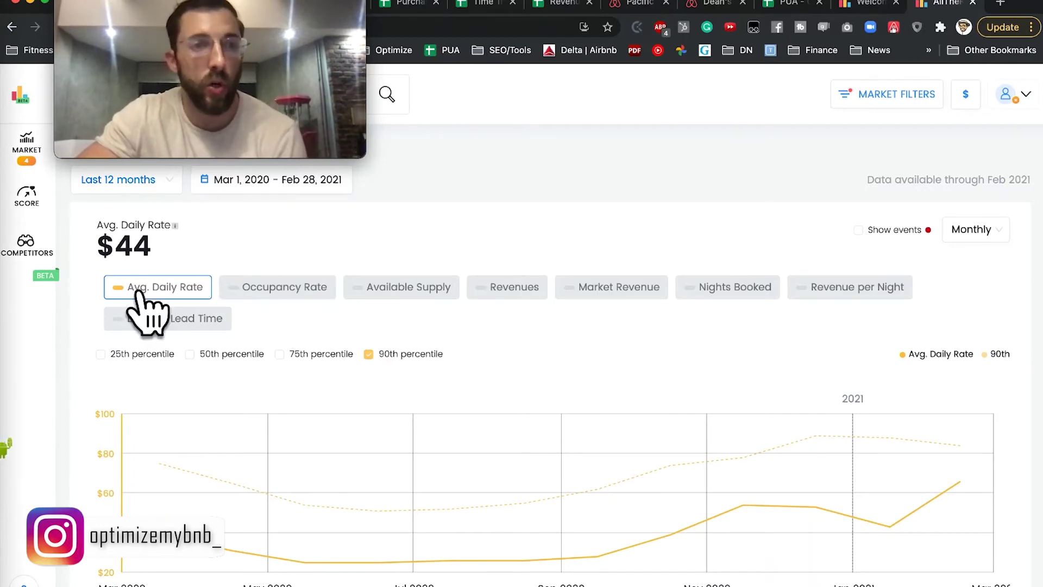
{"action": "scroll", "coordinate": [396, 345], "scroll_direction": "down", "scroll_amount": 4}
{"action": "scroll", "coordinate": [396, 345], "scroll_direction": "up", "scroll_amount": 3}
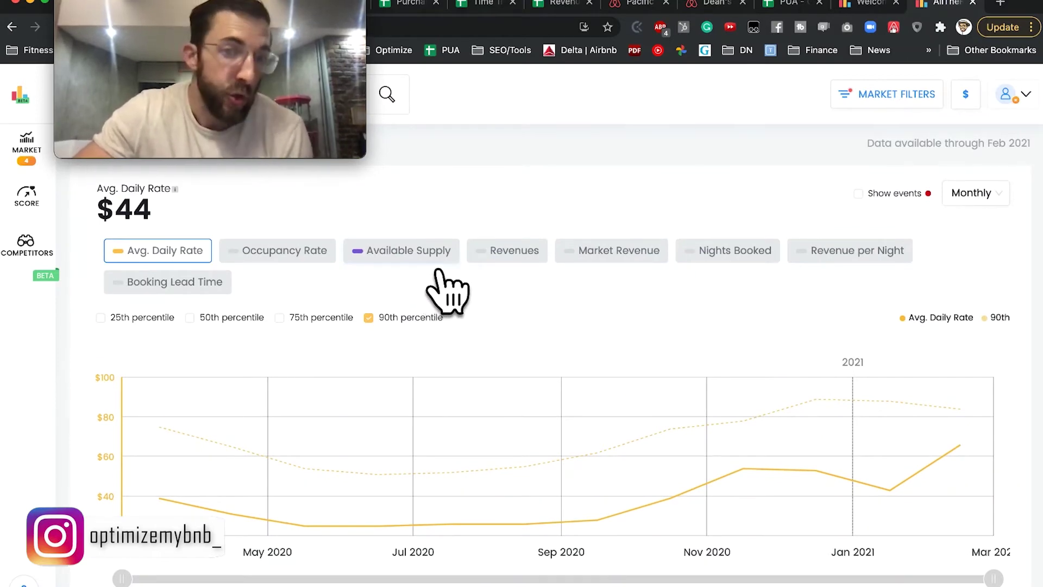
{"action": "left_click", "coordinate": [478, 255]}
{"action": "scroll", "coordinate": [549, 363], "scroll_direction": "up", "scroll_amount": 2}
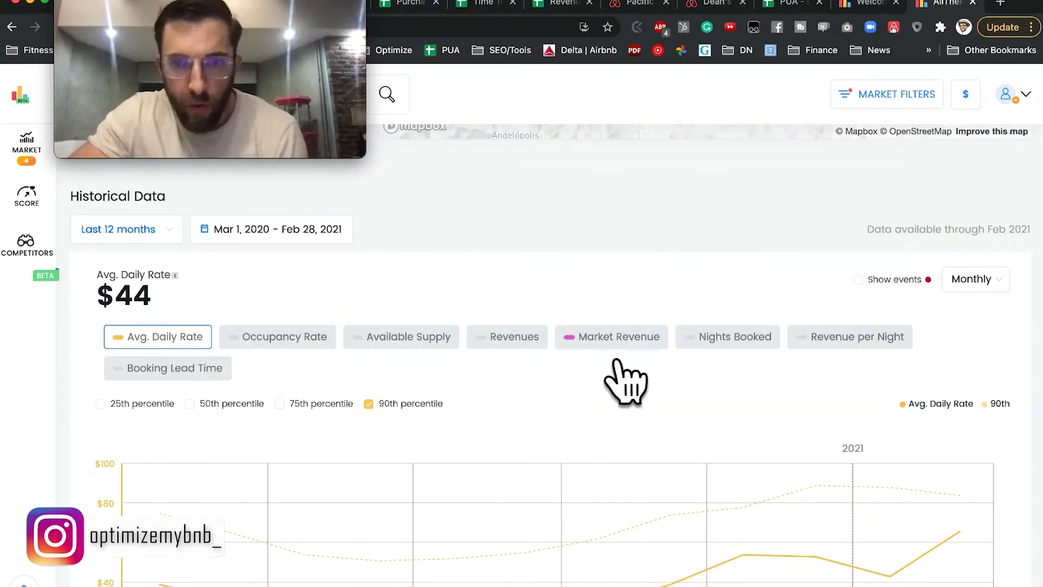
{"action": "left_click", "coordinate": [646, 346]}
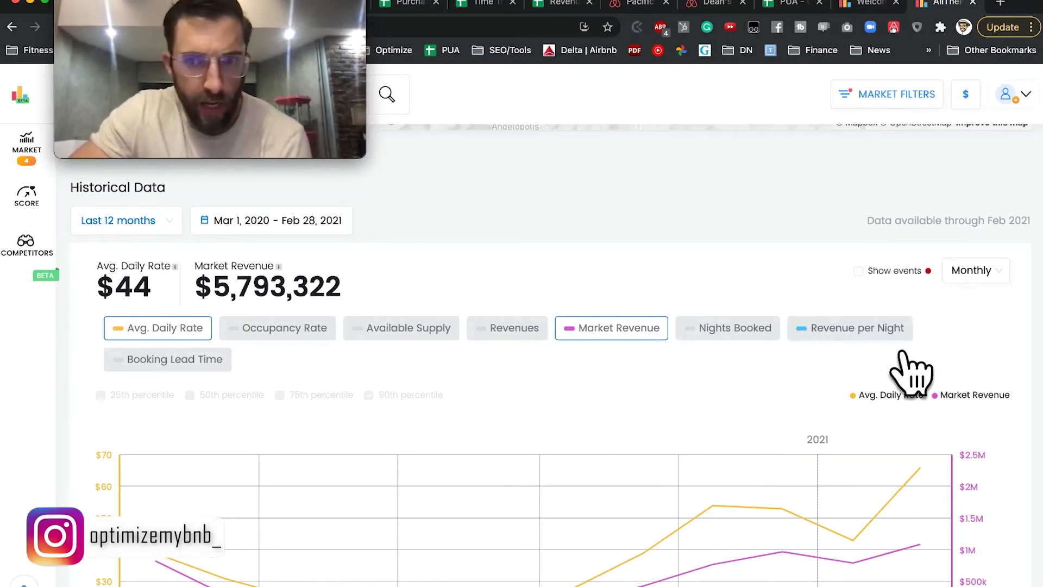
{"action": "left_click", "coordinate": [902, 334]}
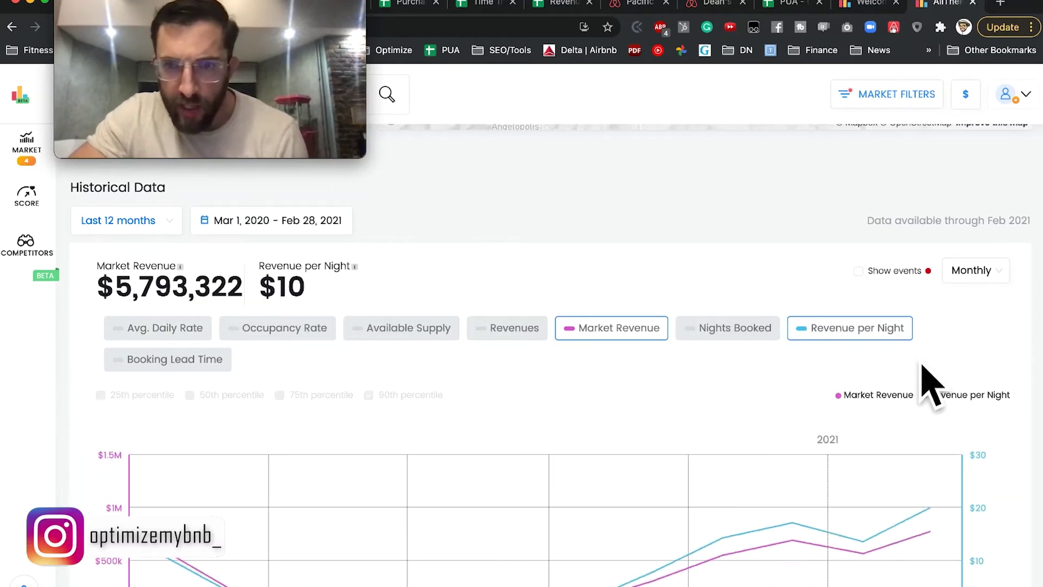
{"action": "left_click", "coordinate": [643, 332]}
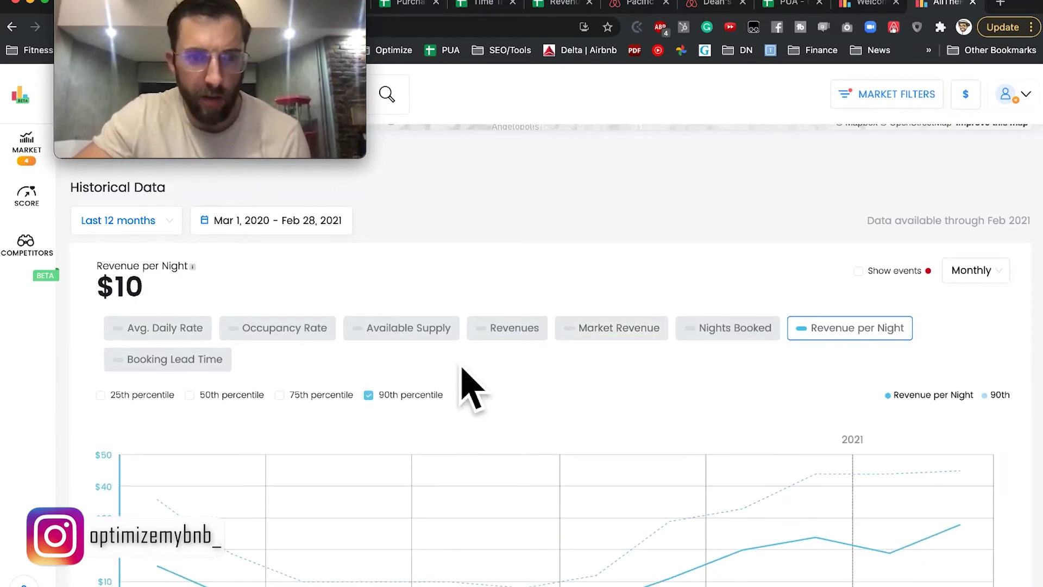
Step: Examine the monthly Revenue per Night trend and the Future Booked Rate calendar for March 2021
{"action": "scroll", "coordinate": [463, 369], "scroll_direction": "down", "scroll_amount": 2}
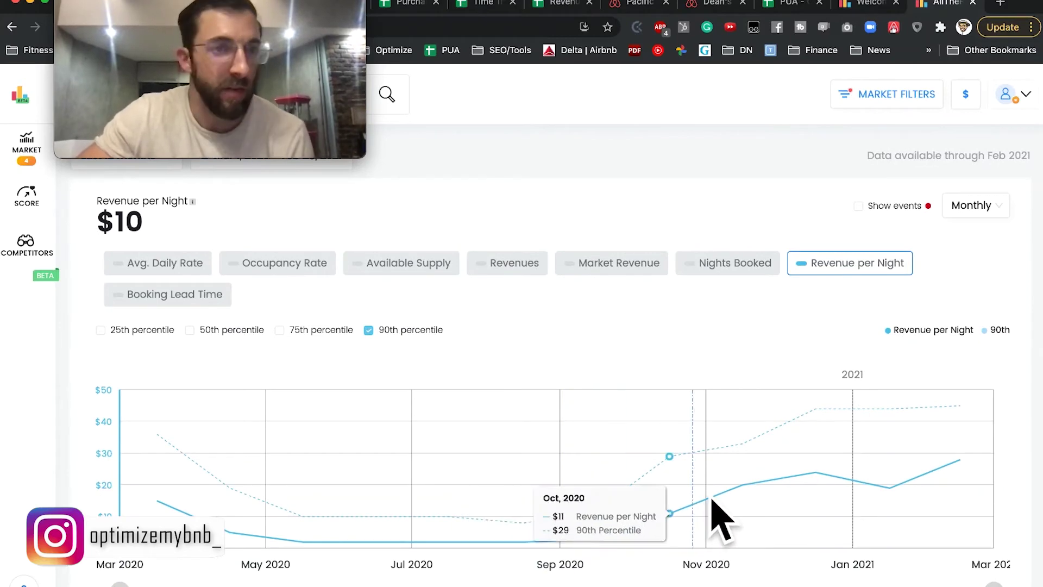
{"action": "scroll", "coordinate": [640, 416], "scroll_direction": "down", "scroll_amount": 1}
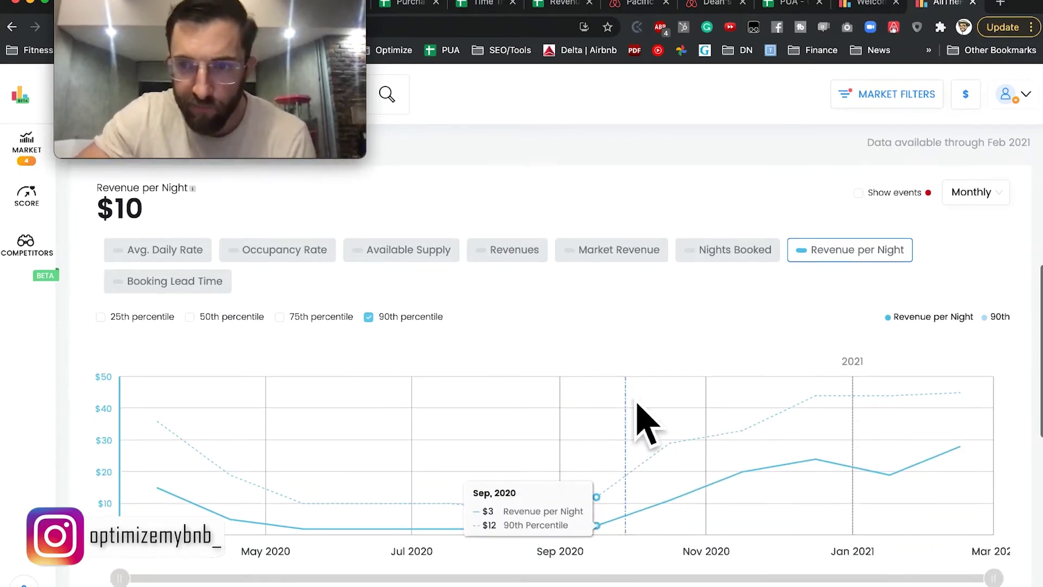
{"action": "scroll", "coordinate": [84, 340], "scroll_direction": "down", "scroll_amount": 4}
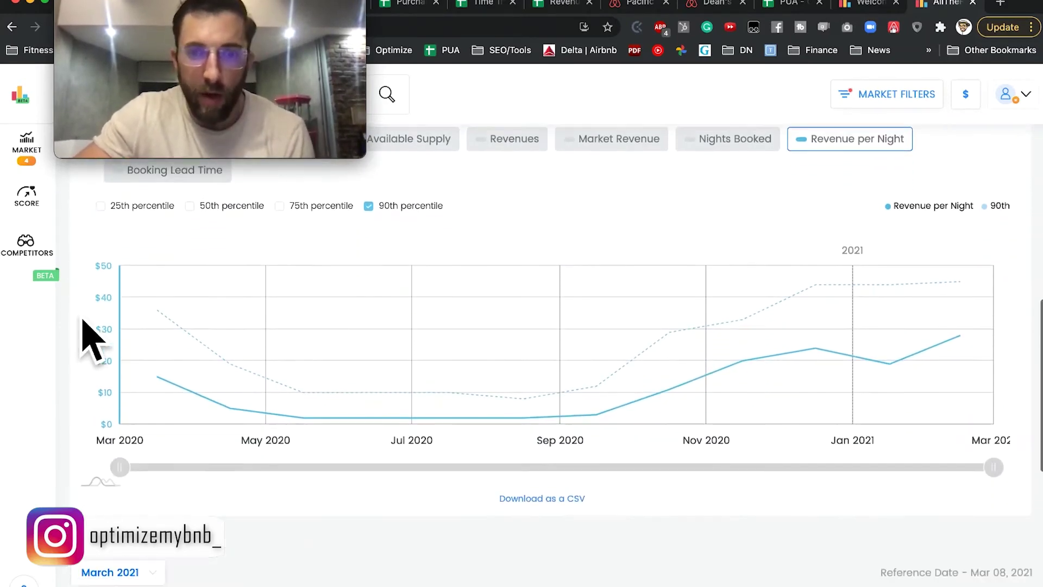
{"action": "scroll", "coordinate": [87, 338], "scroll_direction": "down", "scroll_amount": 8}
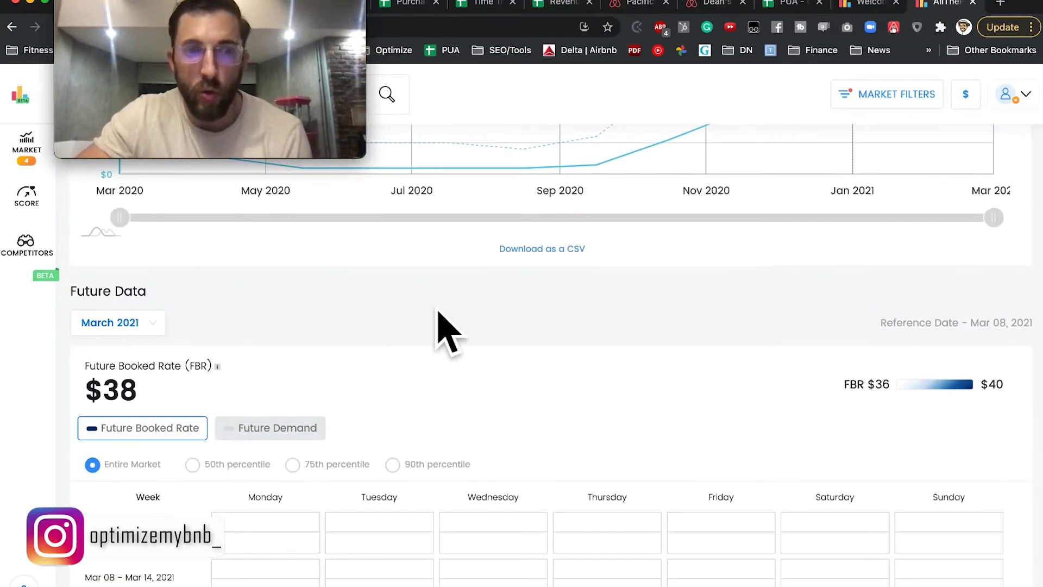
{"action": "scroll", "coordinate": [439, 313], "scroll_direction": "down", "scroll_amount": 4}
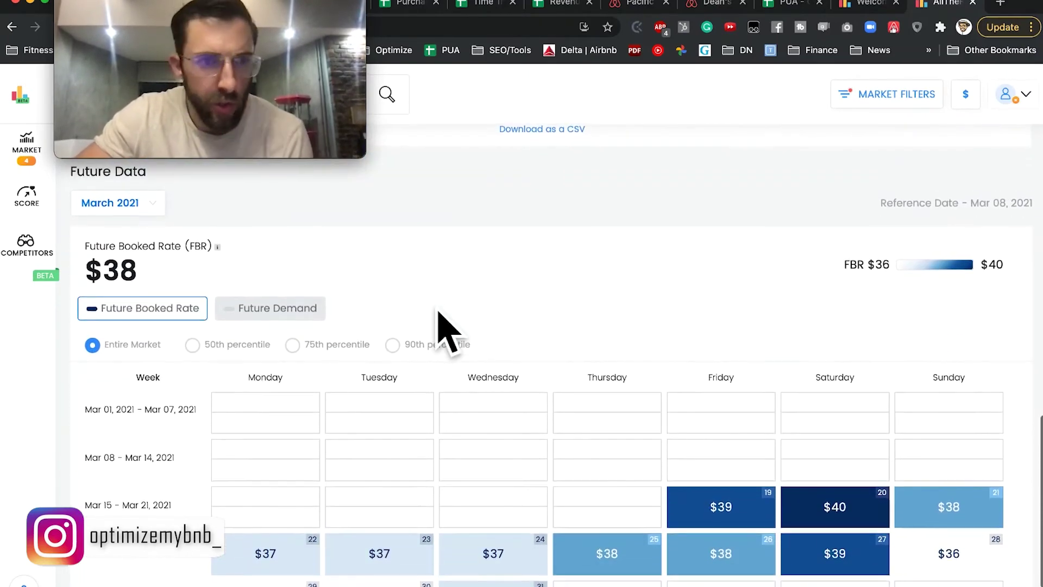
{"action": "scroll", "coordinate": [552, 222], "scroll_direction": "down", "scroll_amount": 2}
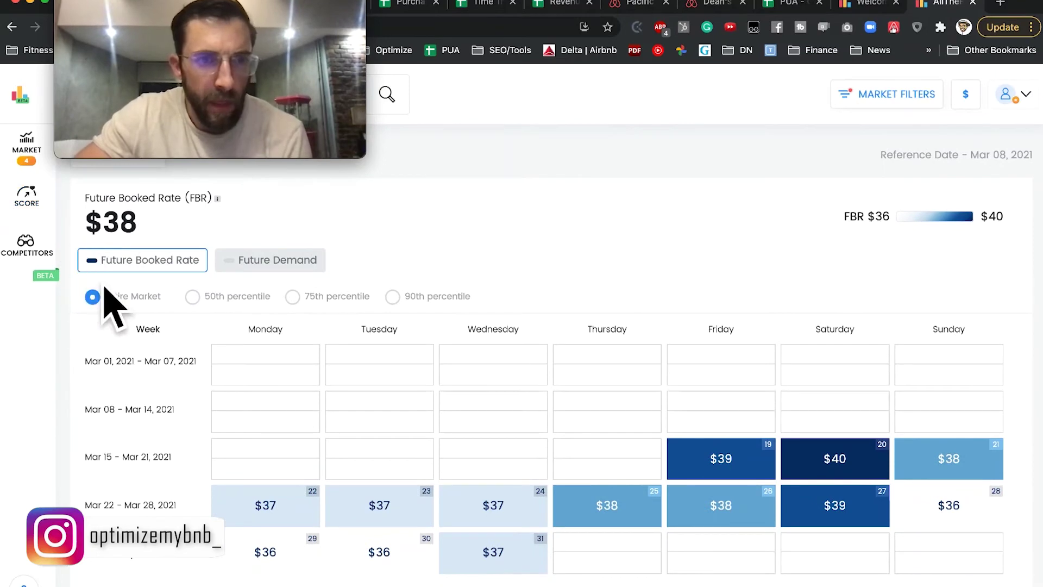
Step: View the Future Demand calendar for March 2021 and exclude studios from the market filters, leaving only 4-bedroom entire homes
{"action": "scroll", "coordinate": [815, 434], "scroll_direction": "down", "scroll_amount": 1}
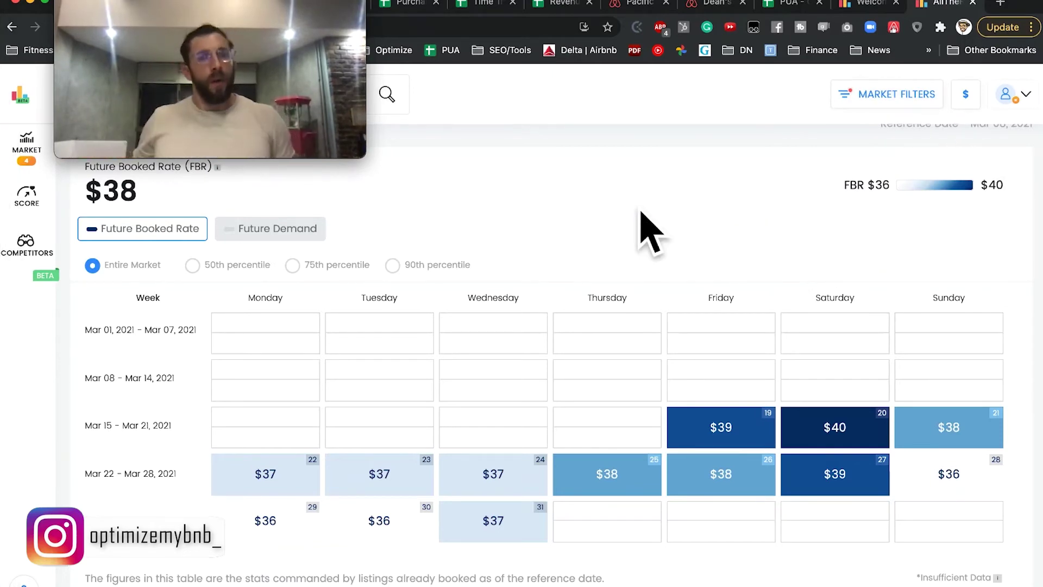
{"action": "left_click", "coordinate": [287, 229]}
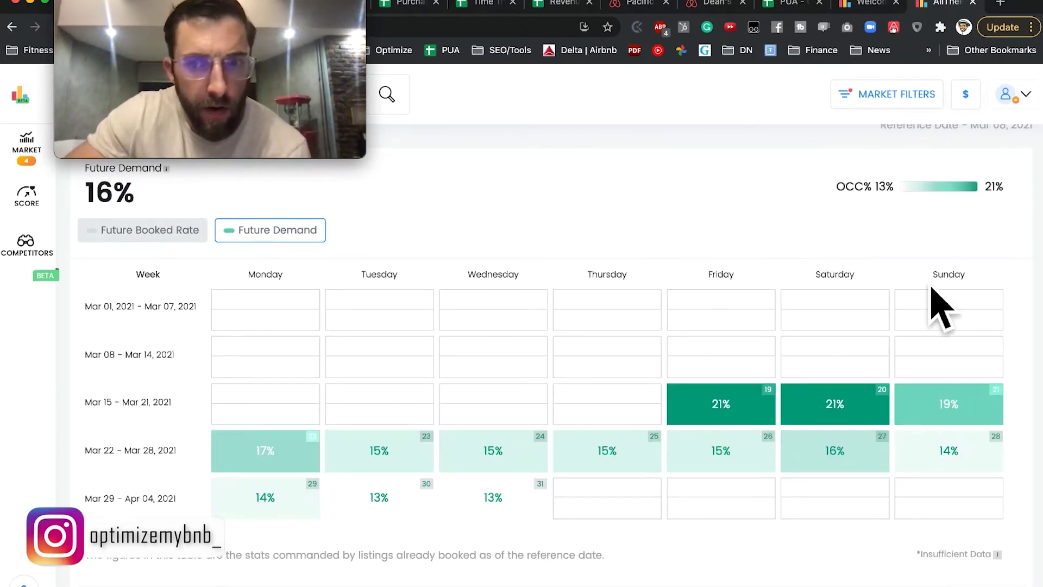
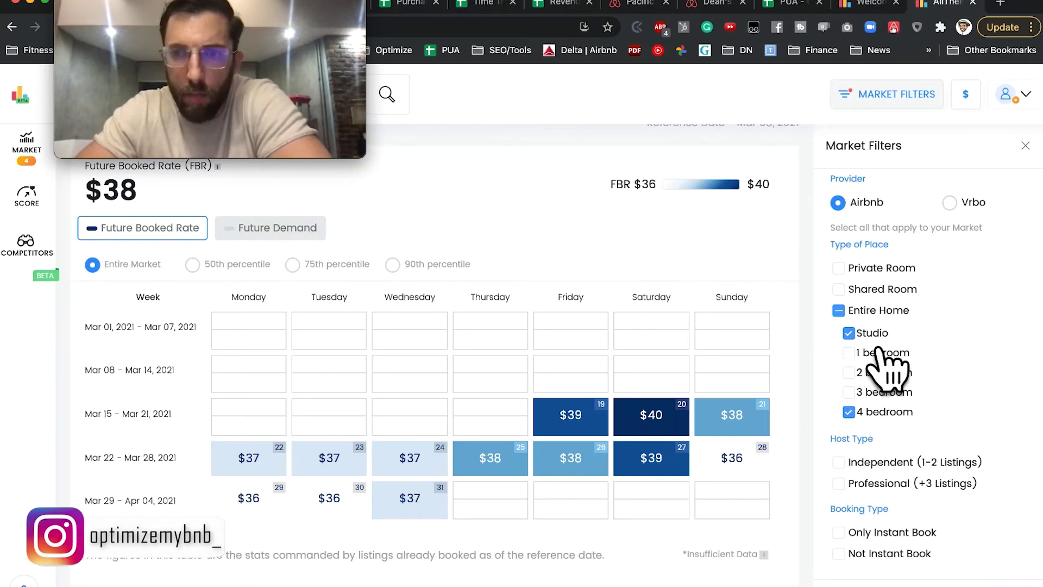
{"action": "left_click", "coordinate": [864, 333]}
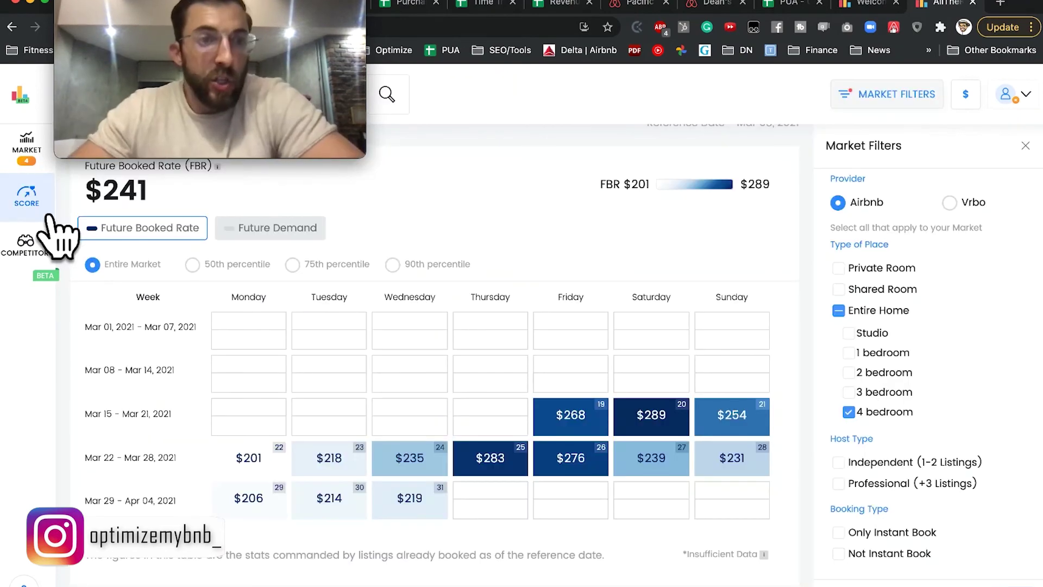
Step: Review the Property Score of the listing "Light, airy one bedroom w/ balcony, walk to it all" and open its competitive set
{"action": "left_click", "coordinate": [43, 209]}
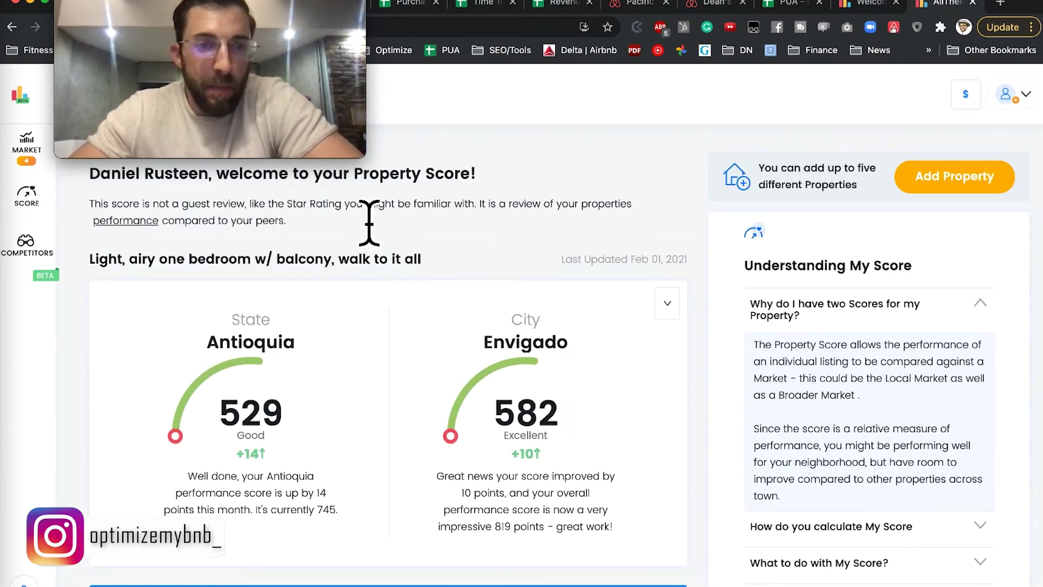
{"action": "left_click_drag", "start_coordinate": [98, 279], "coordinate": [538, 272]}
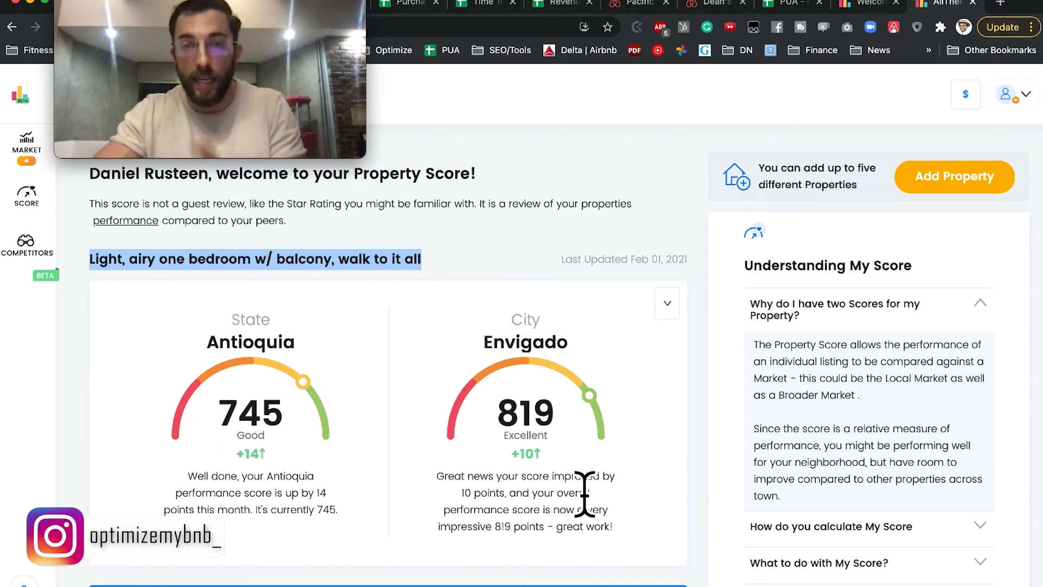
{"action": "left_click", "coordinate": [62, 264]}
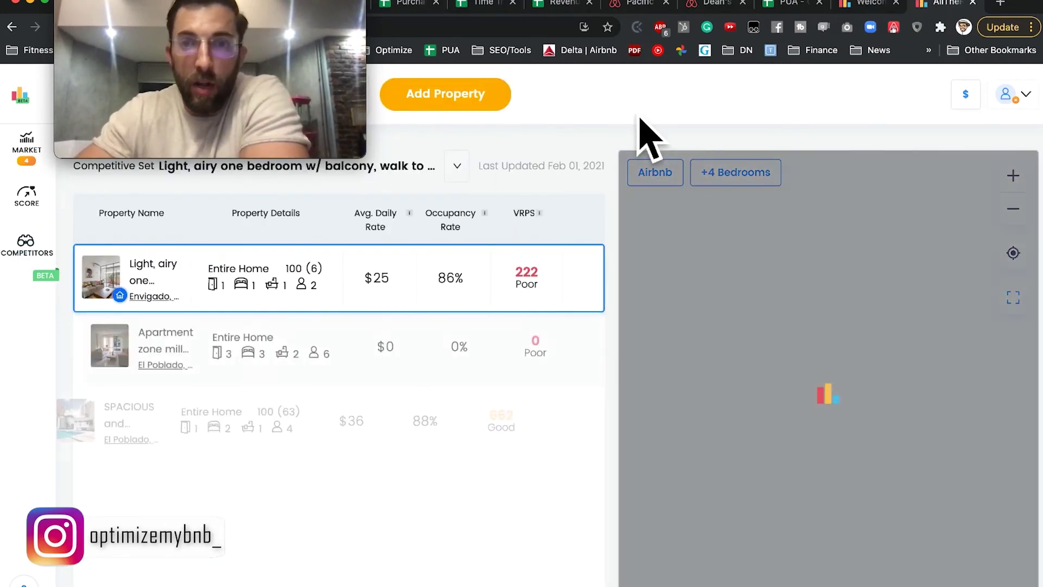